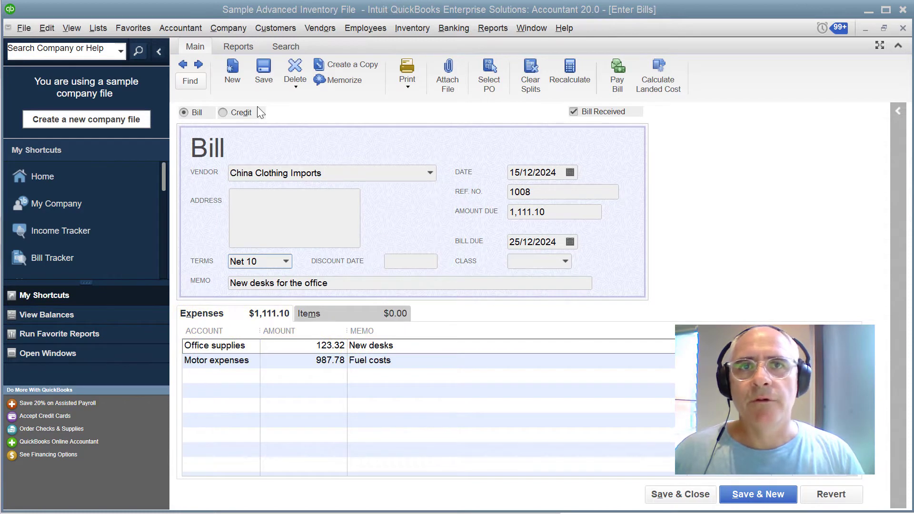
Show Rajah Furniture bill 1009 in QuickBooks and look at its item lines
click(198, 64)
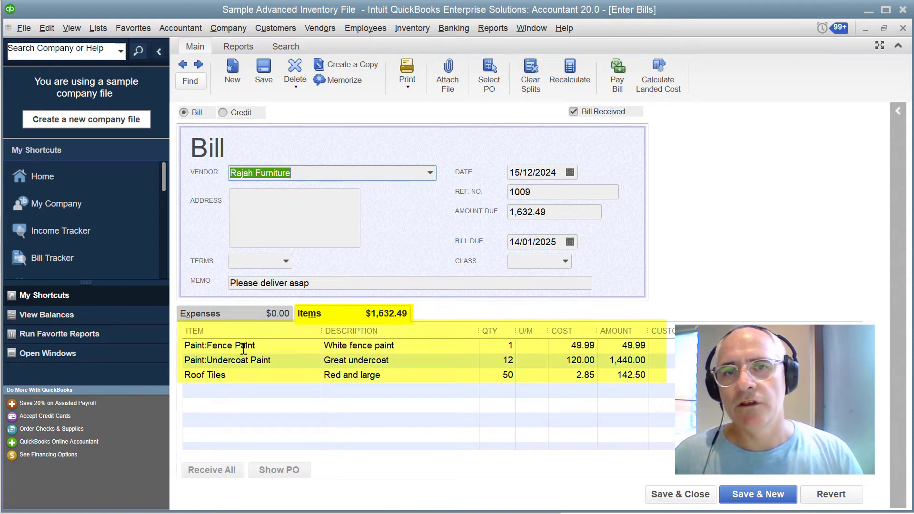
click(244, 349)
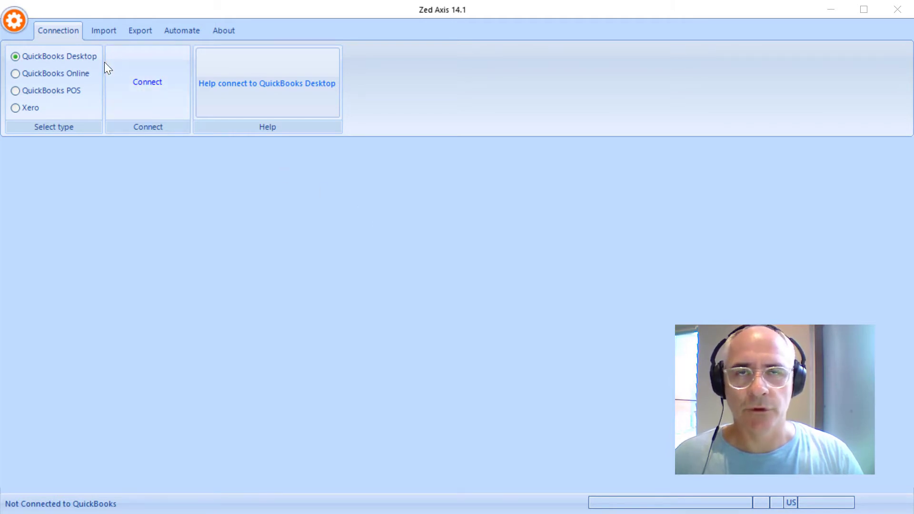
Connect Zed Axis to the open QuickBooks company file and bring up the import options
click(147, 88)
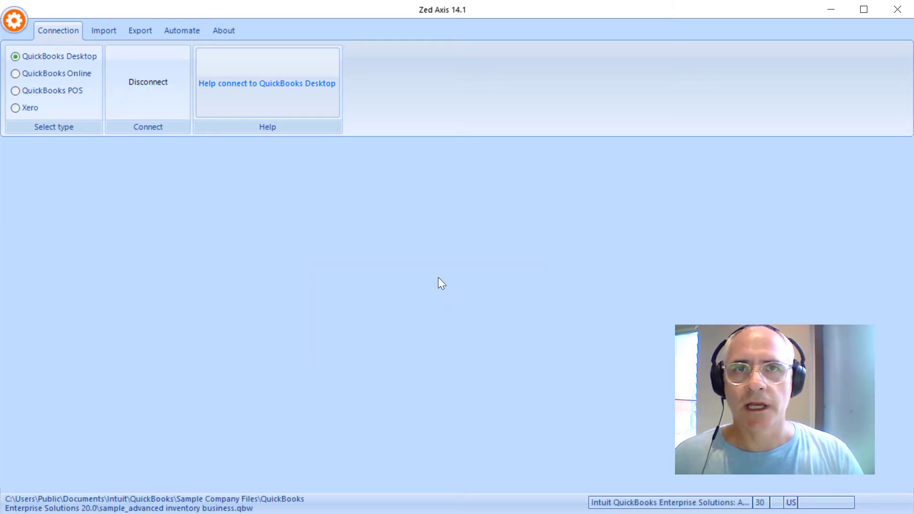
click(106, 32)
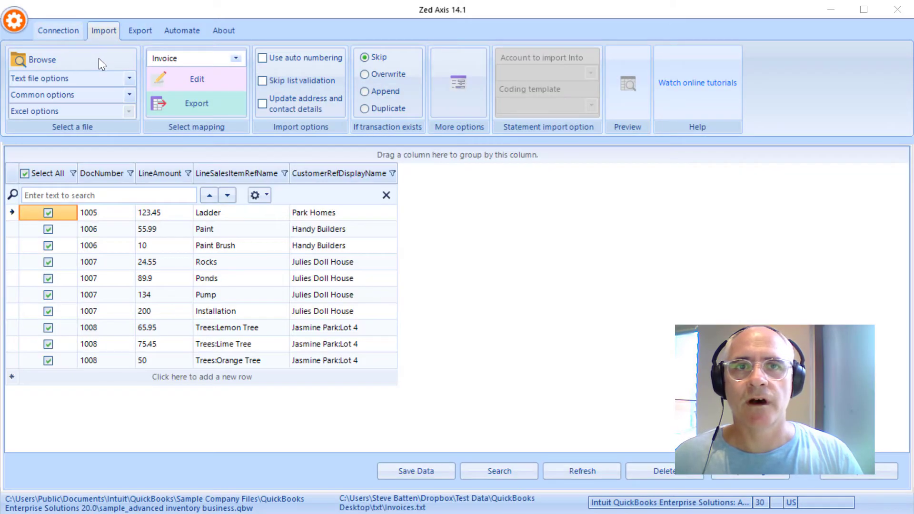
Load 'Bill with ecom fields.txt' as the import file
click(98, 58)
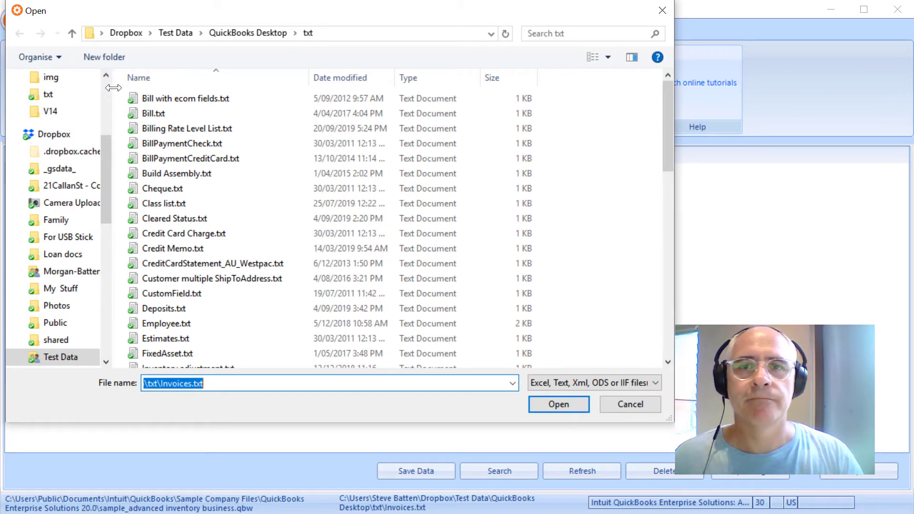
double_click(168, 100)
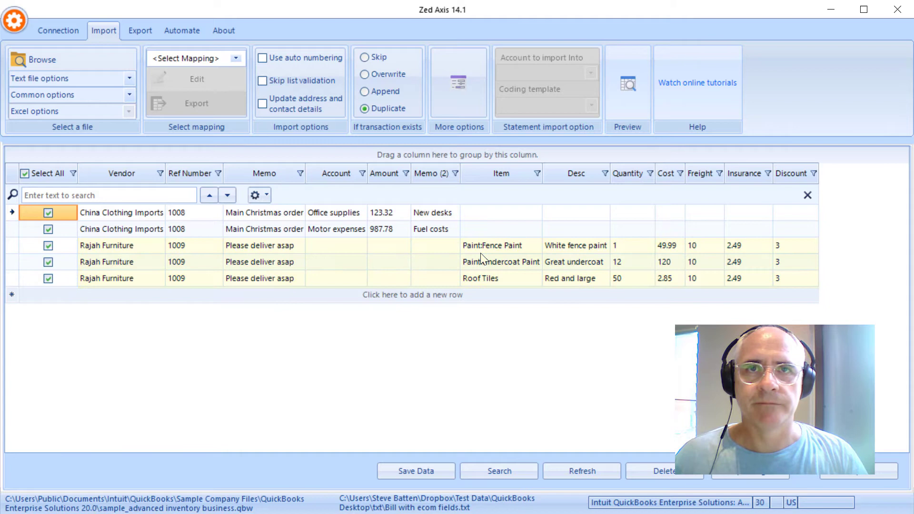
Choose <Add New Mapping> from the Select Mapping list to begin a Bill mapping
click(236, 58)
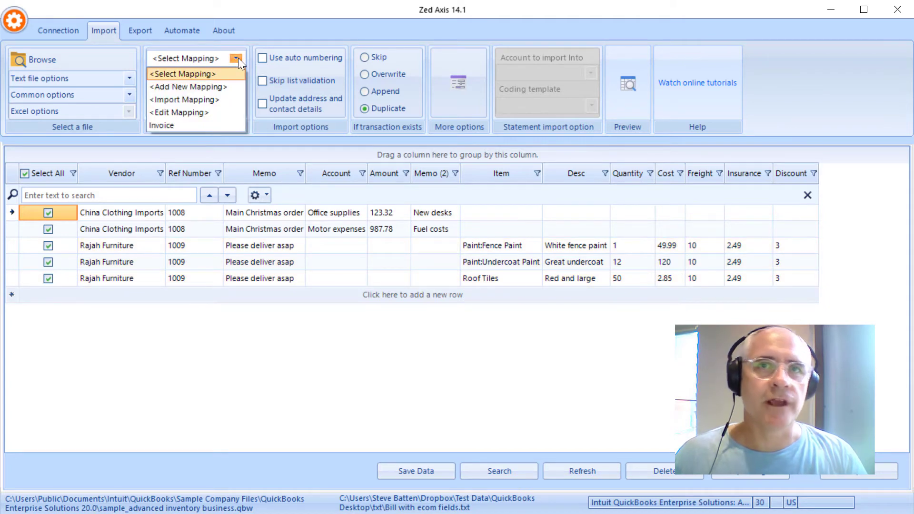
click(222, 87)
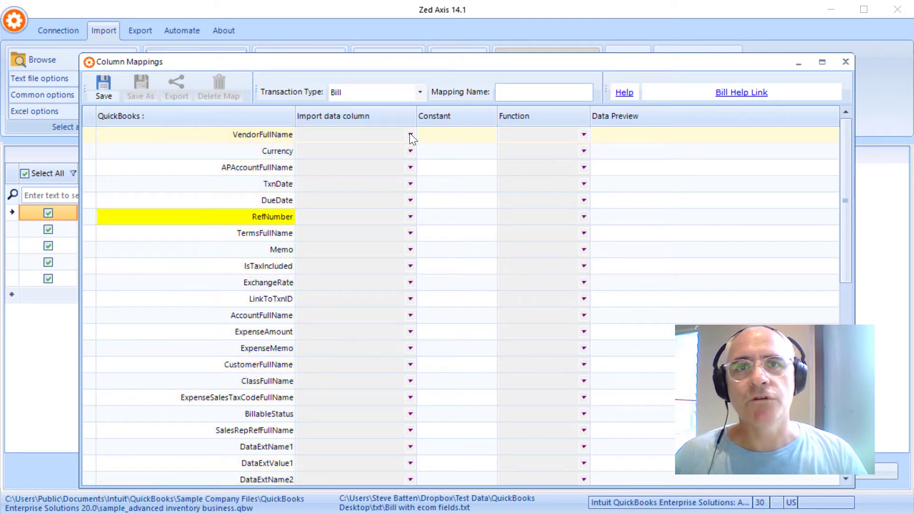
Map VendorFullName, RefNumber and Memo to the file's Vendor, Ref Number and Memo columns
click(410, 134)
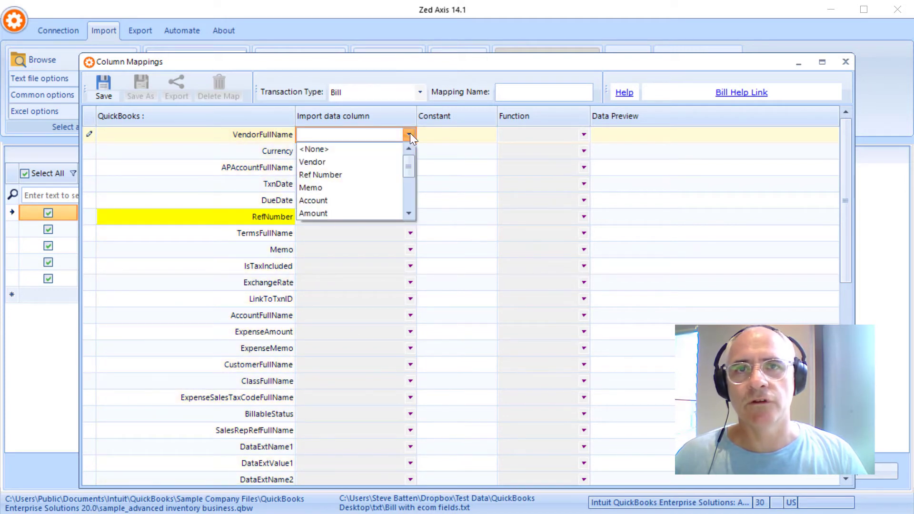
click(384, 162)
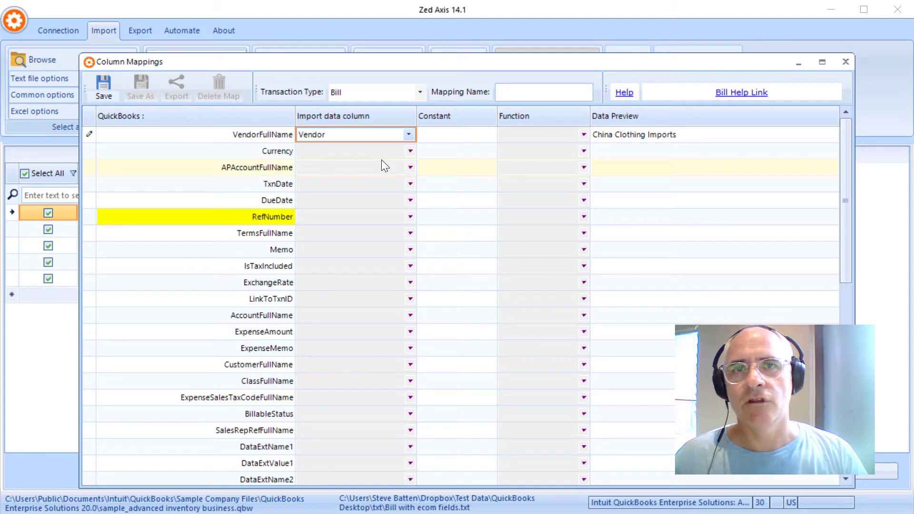
click(397, 211)
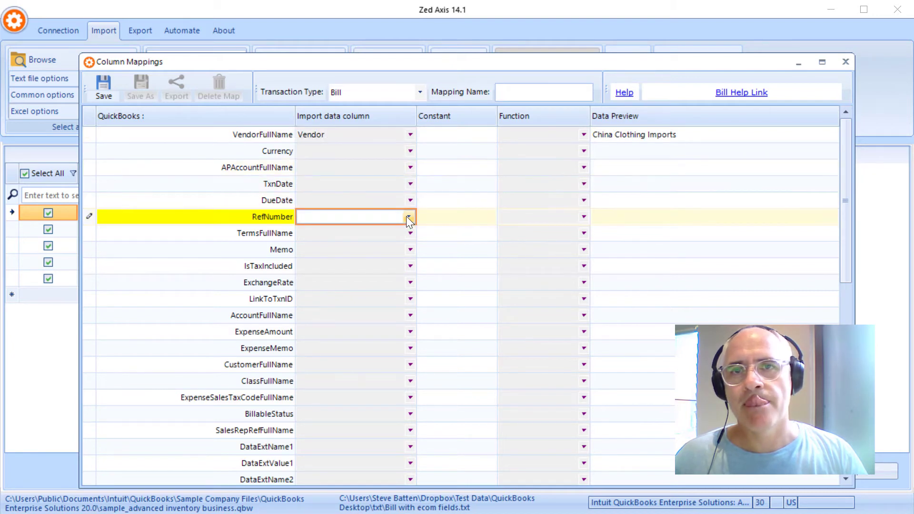
click(408, 216)
click(371, 257)
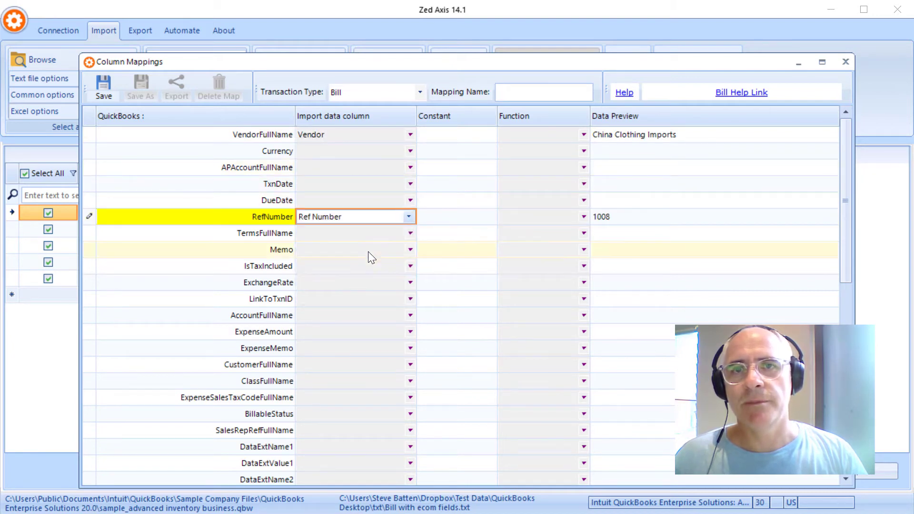
click(410, 249)
click(408, 250)
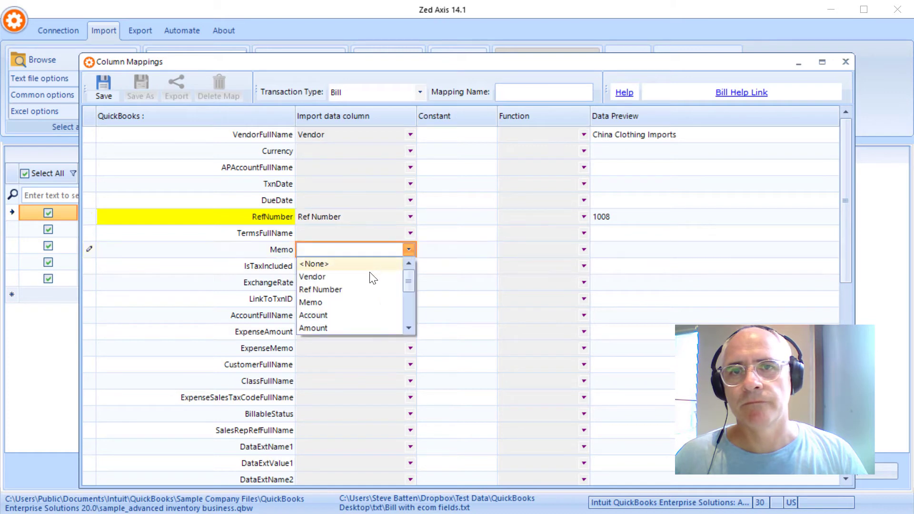
click(358, 302)
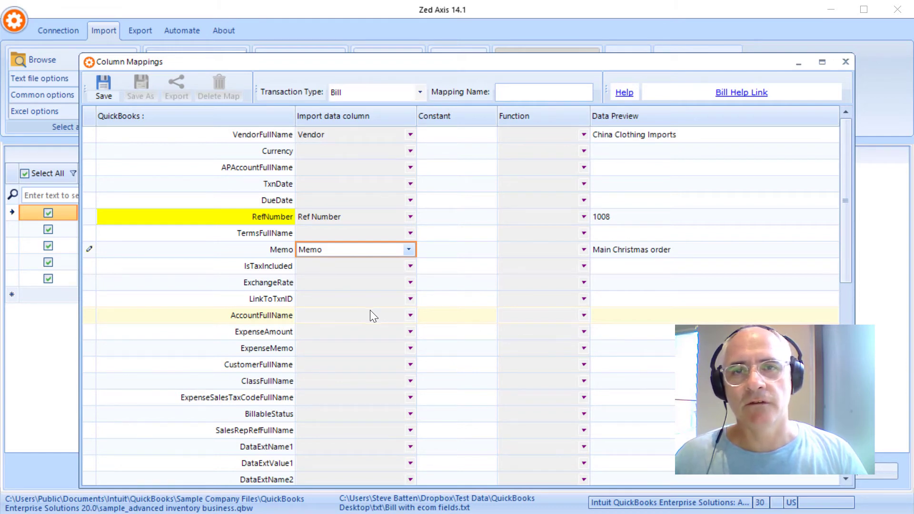
Map AccountFullName to Account, ExpenseAmount to Amount and ExpenseMemo to Memo (2)
click(370, 310)
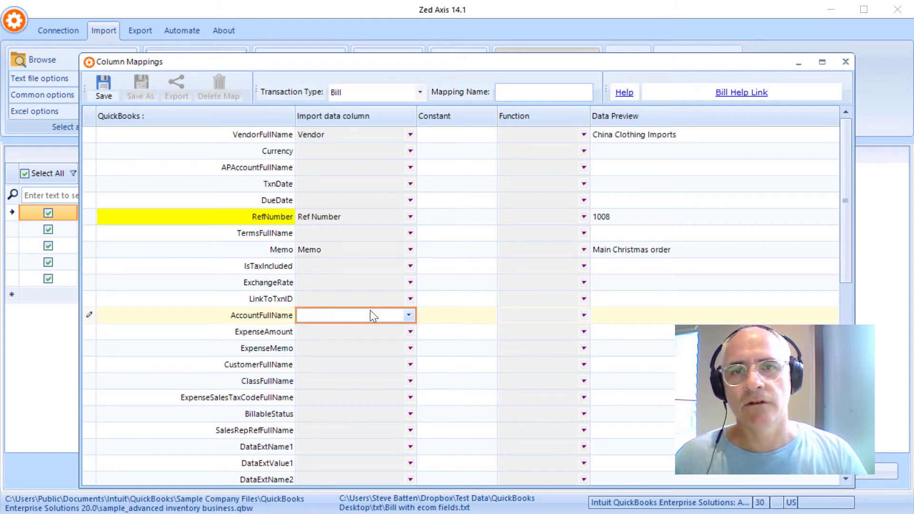
click(409, 315)
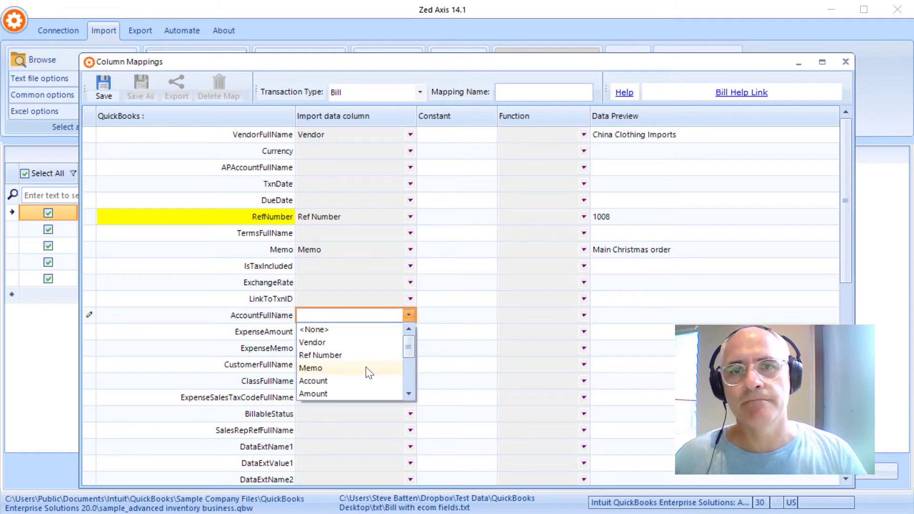
click(370, 380)
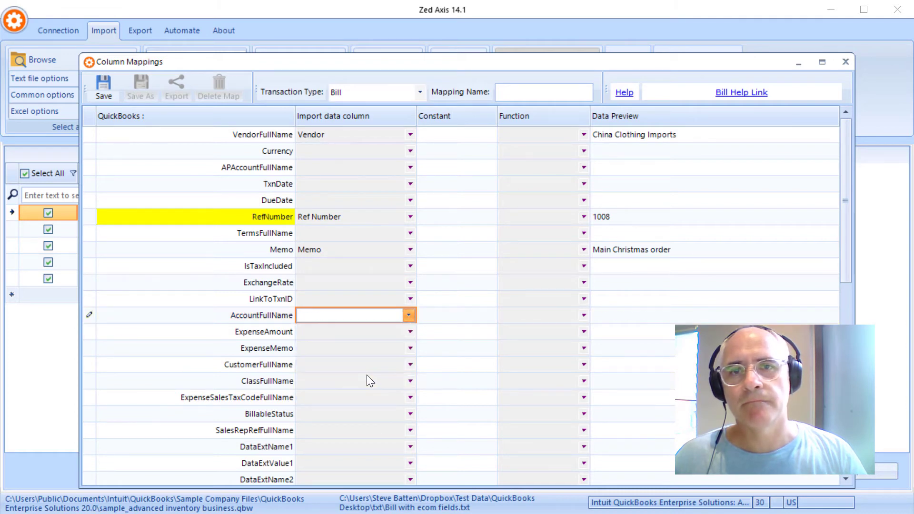
click(367, 336)
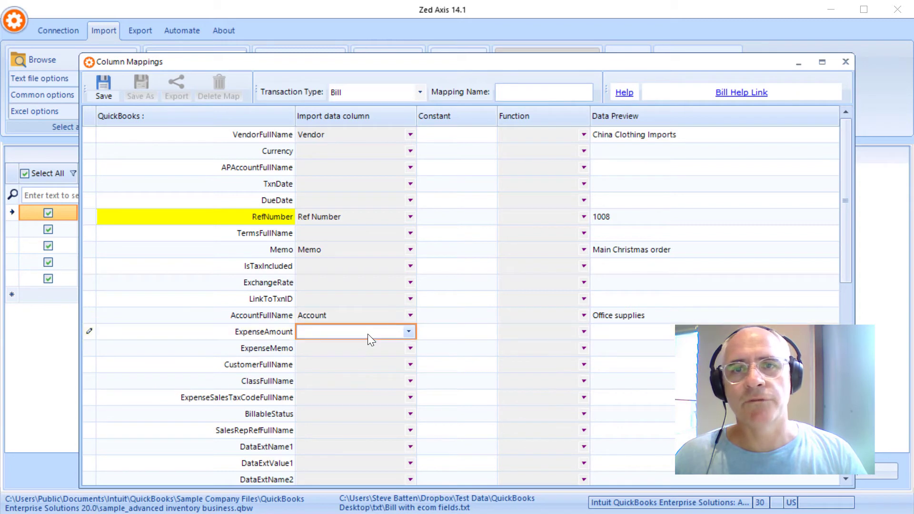
click(409, 332)
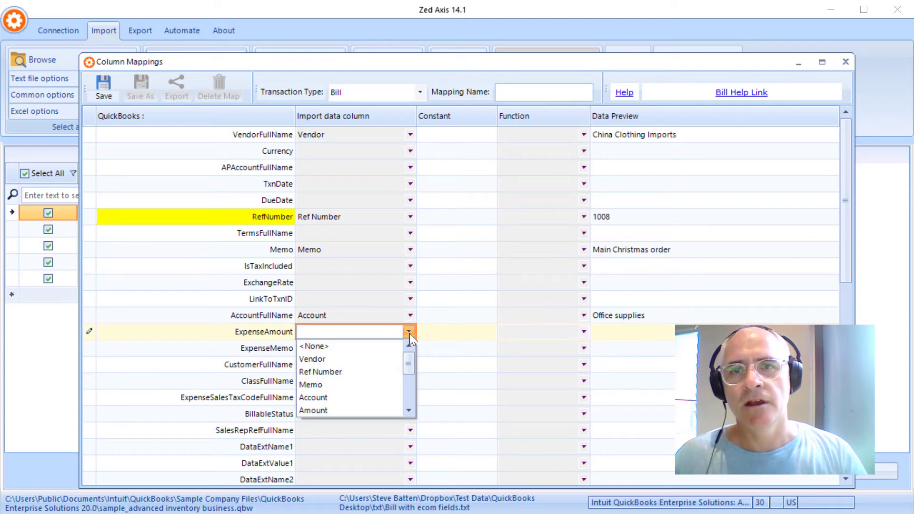
click(363, 408)
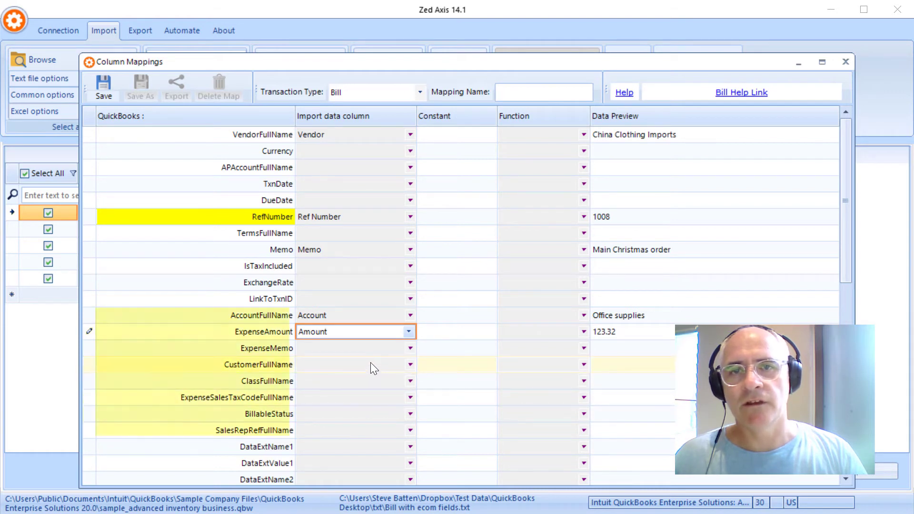
click(378, 350)
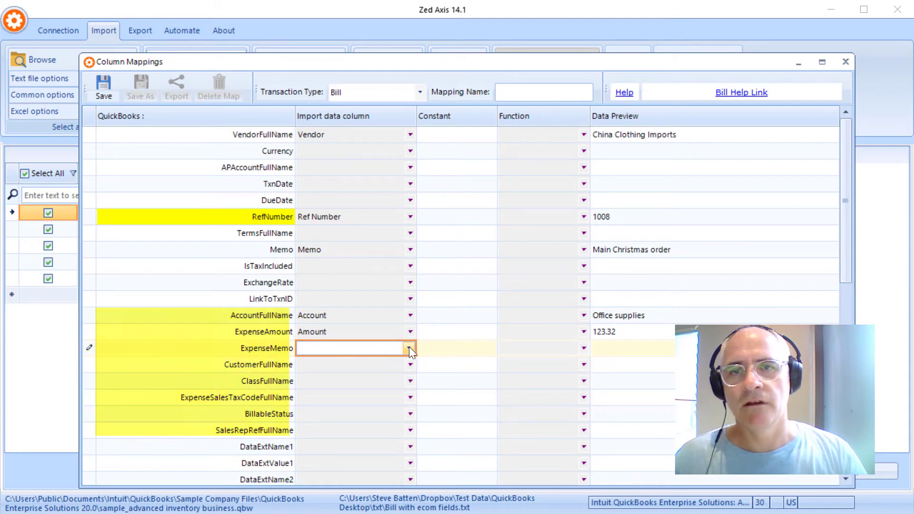
click(409, 348)
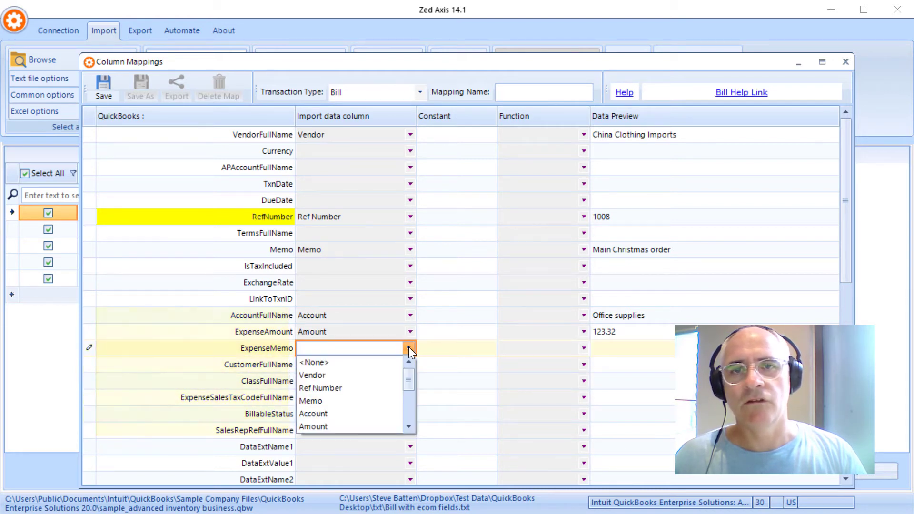
click(409, 426)
click(408, 426)
click(375, 413)
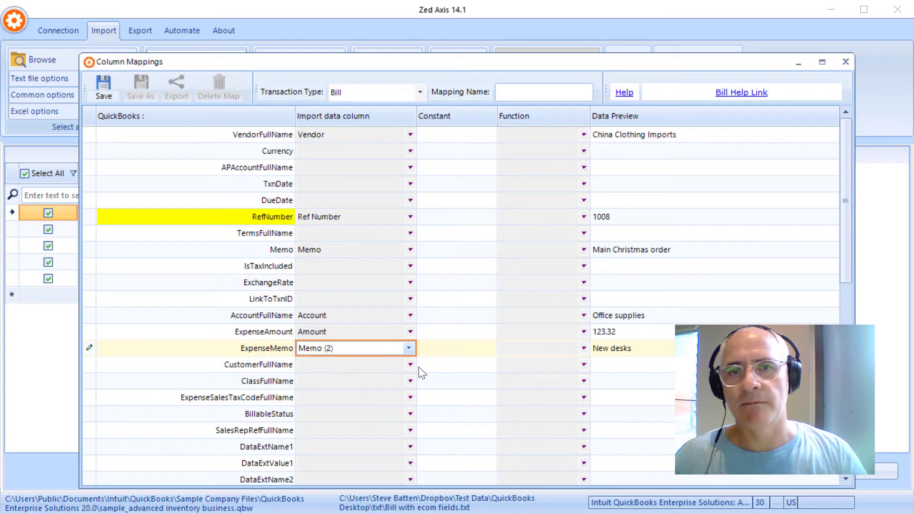
click(843, 478)
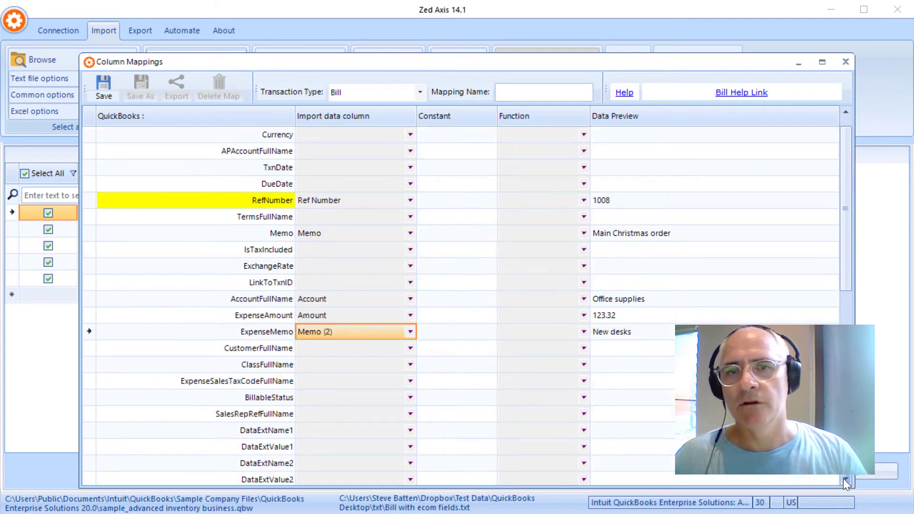
Map ItemFullName to the Item column and Description to the Desc column
drag(844, 478, 844, 478)
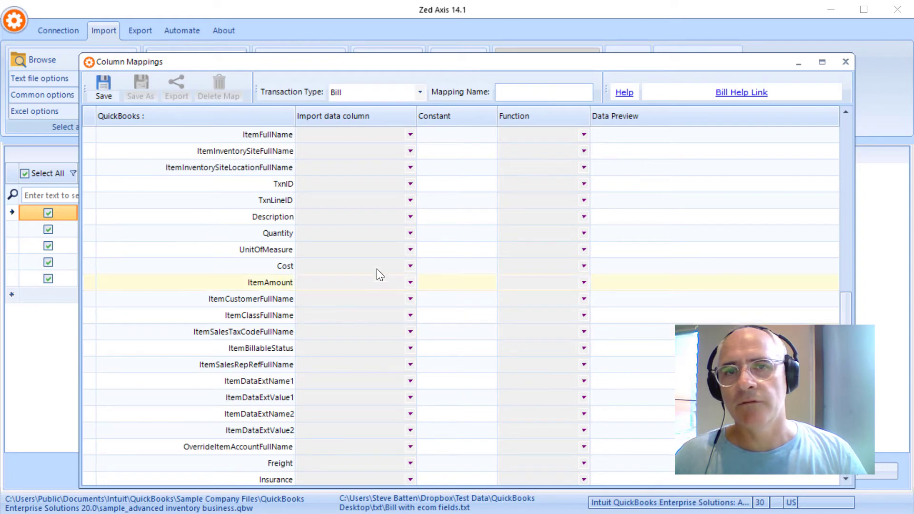
click(411, 137)
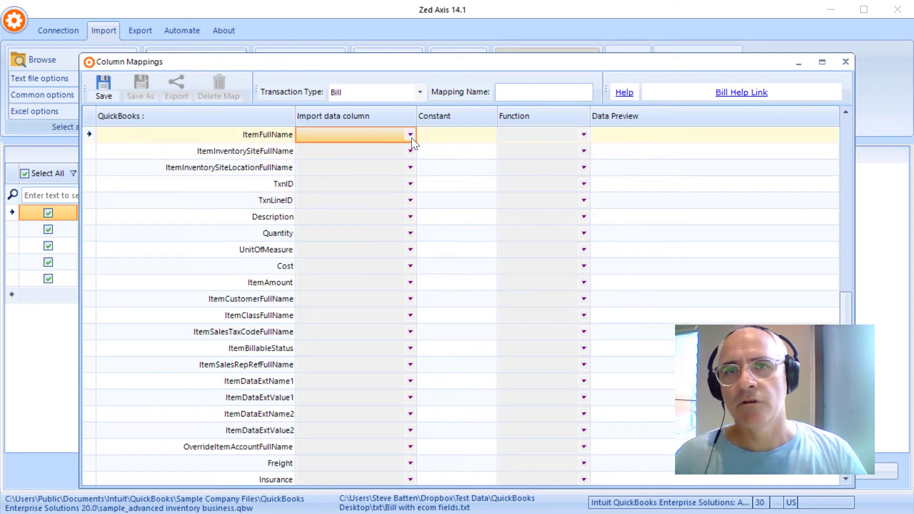
click(410, 135)
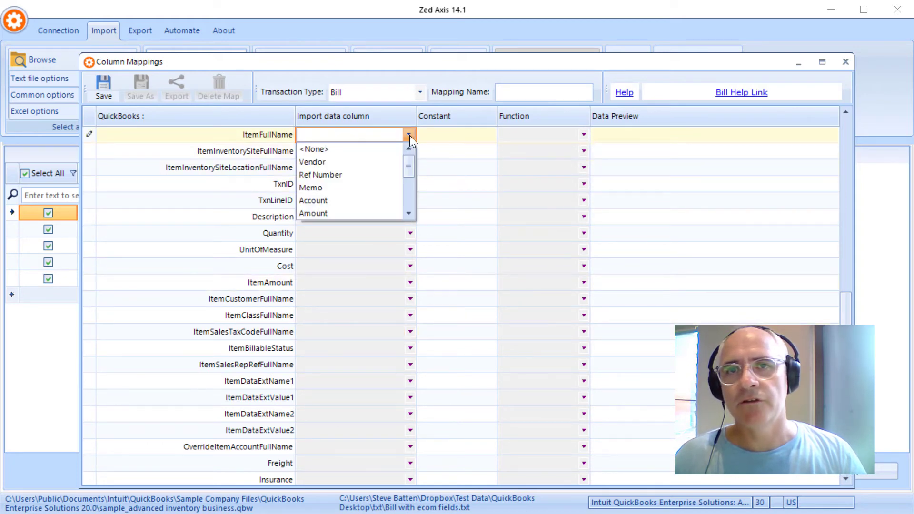
click(408, 213)
click(407, 216)
click(359, 198)
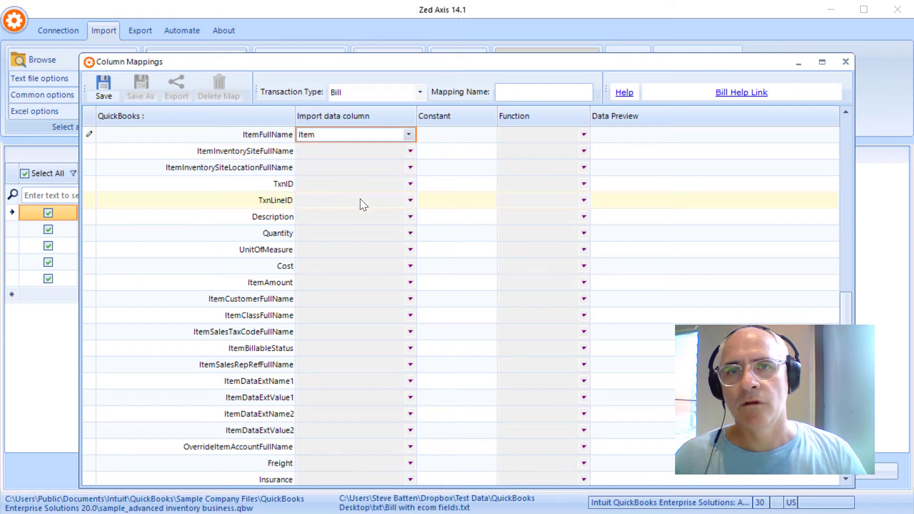
click(361, 215)
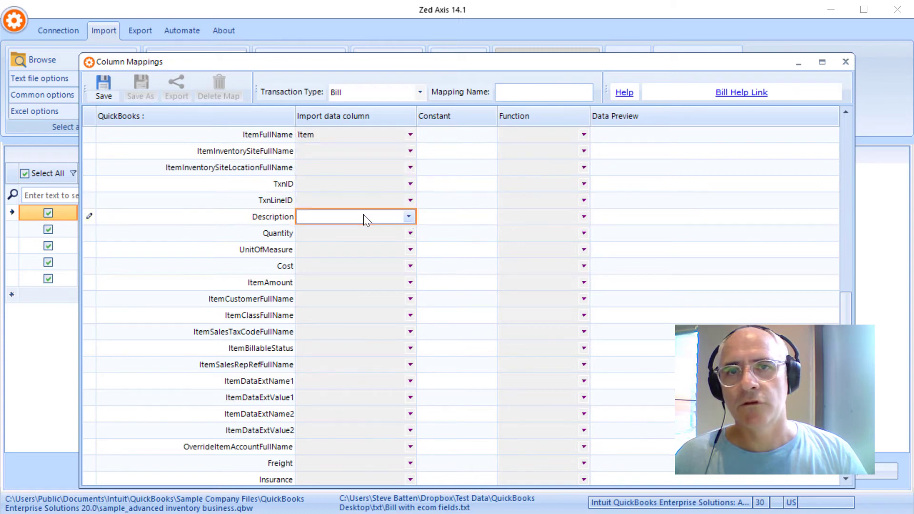
click(408, 217)
click(408, 295)
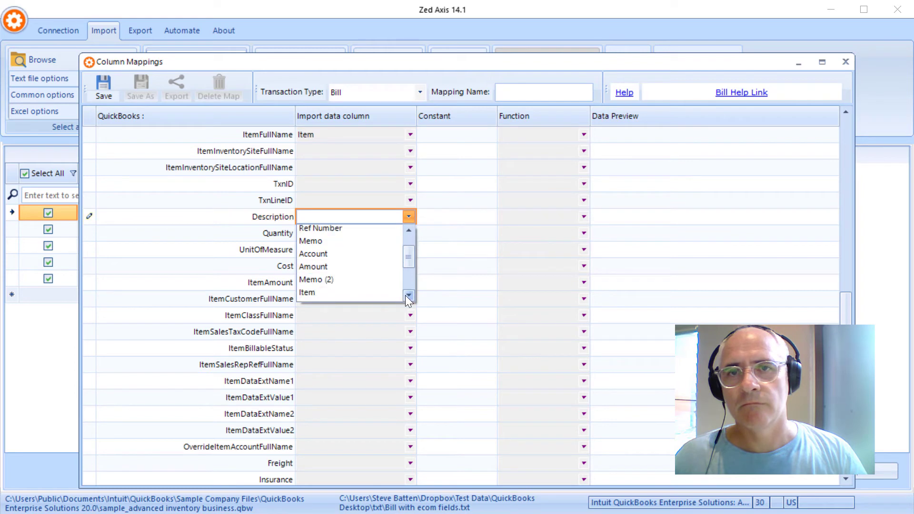
click(408, 295)
click(377, 277)
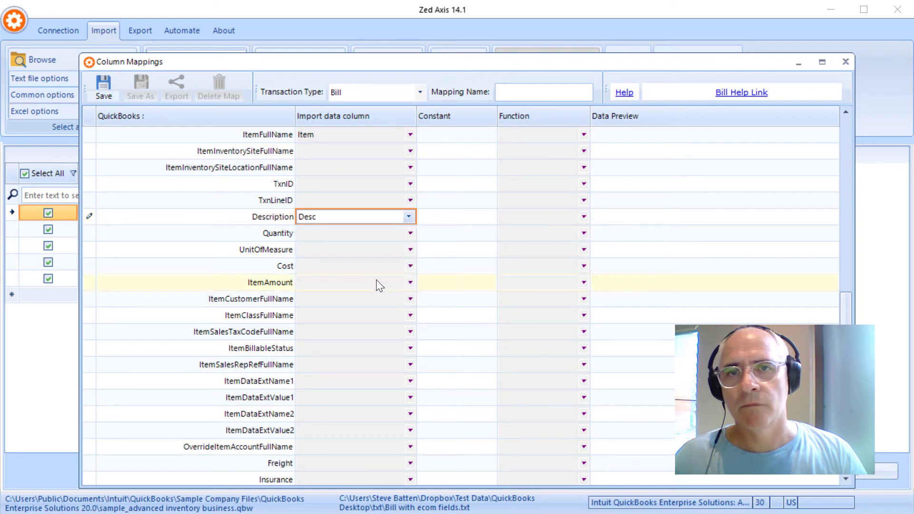
Map Quantity to the Quantity column and Cost to the Cost column
click(381, 233)
click(408, 233)
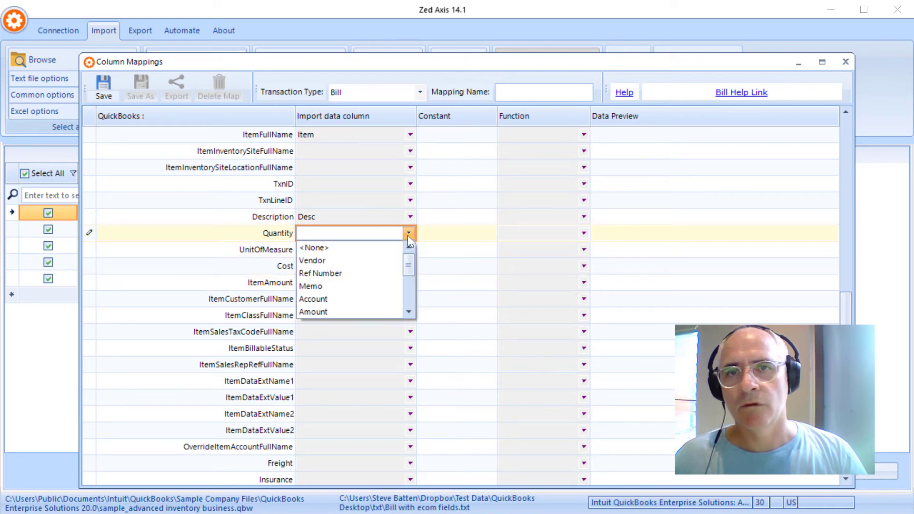
drag(405, 312, 406, 314)
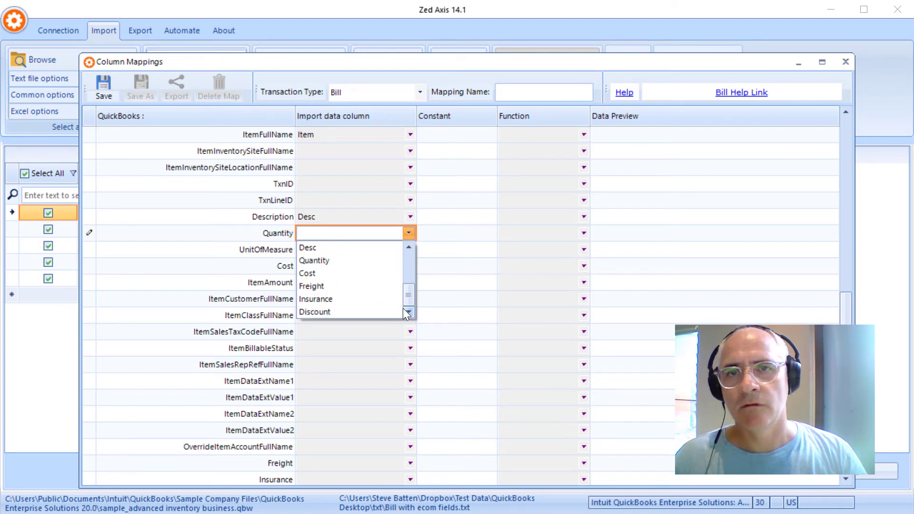
click(361, 263)
click(361, 267)
click(408, 266)
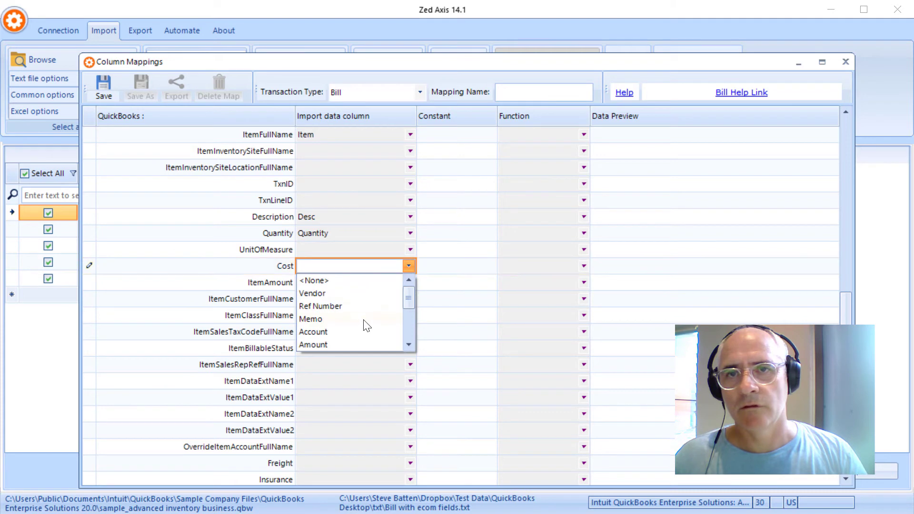
click(408, 346)
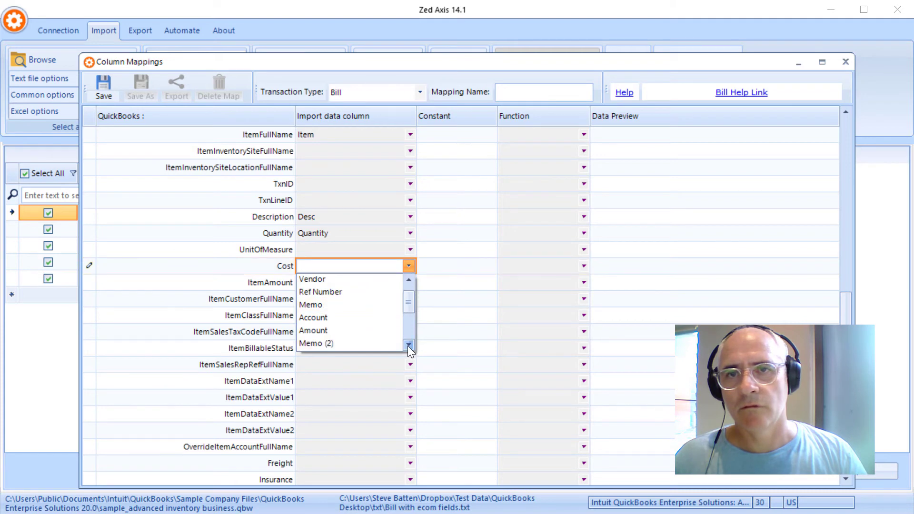
click(408, 346)
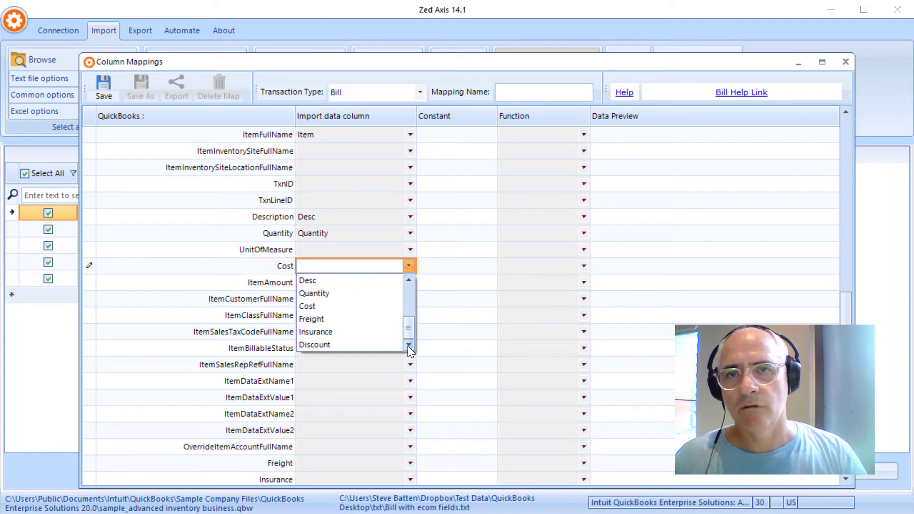
click(361, 306)
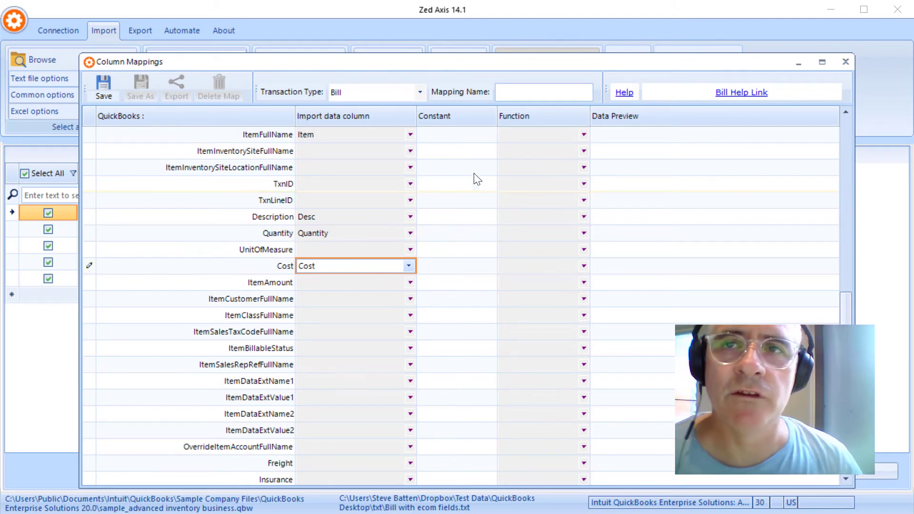
Name the mapping 'Bill Map' and save it
click(513, 93)
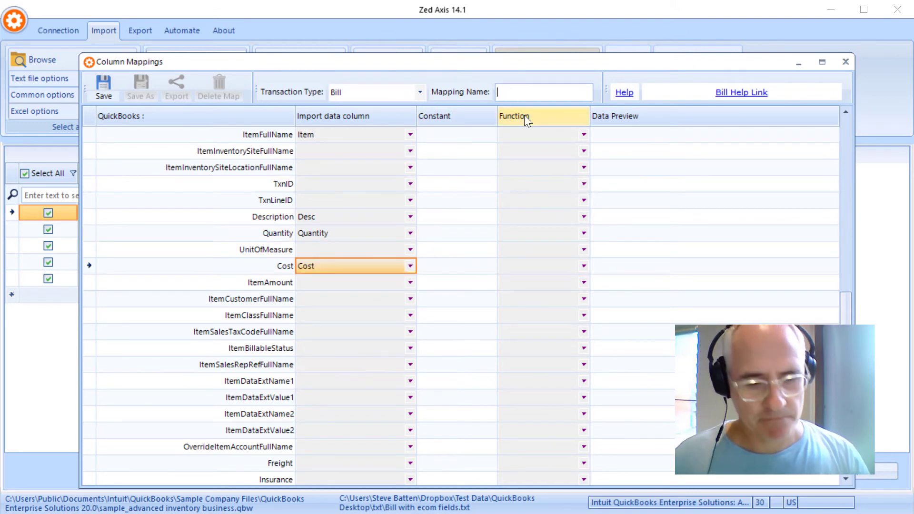
text(Bill Map)
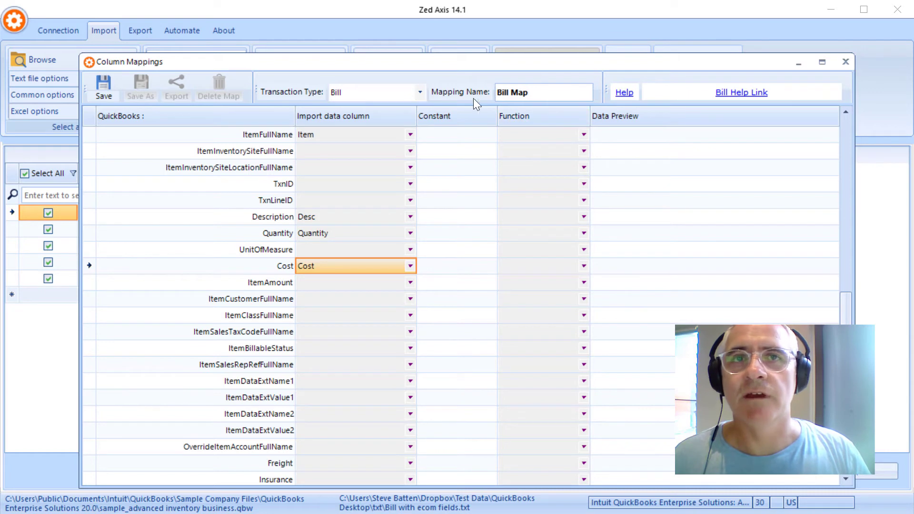
click(103, 86)
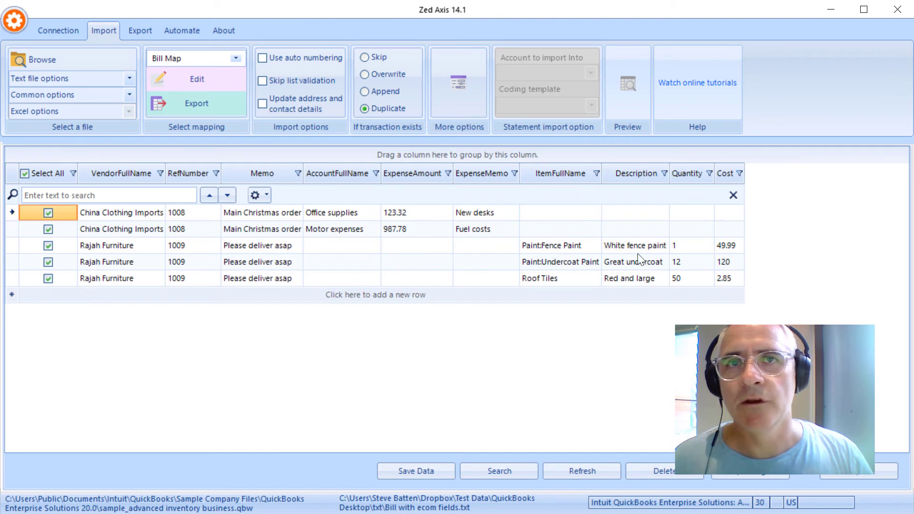
Import bills 1008 and 1009 into QuickBooks, moving the progress window to the upper left
click(852, 472)
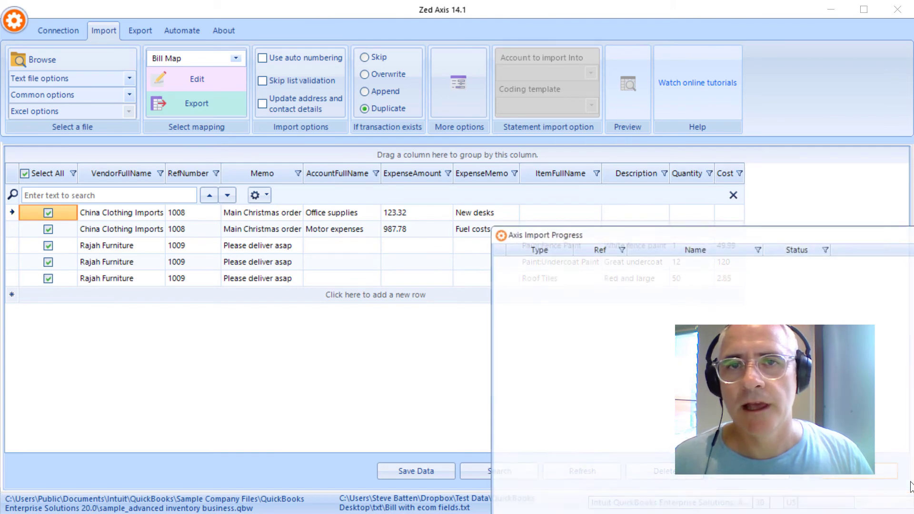
drag(716, 236, 301, 52)
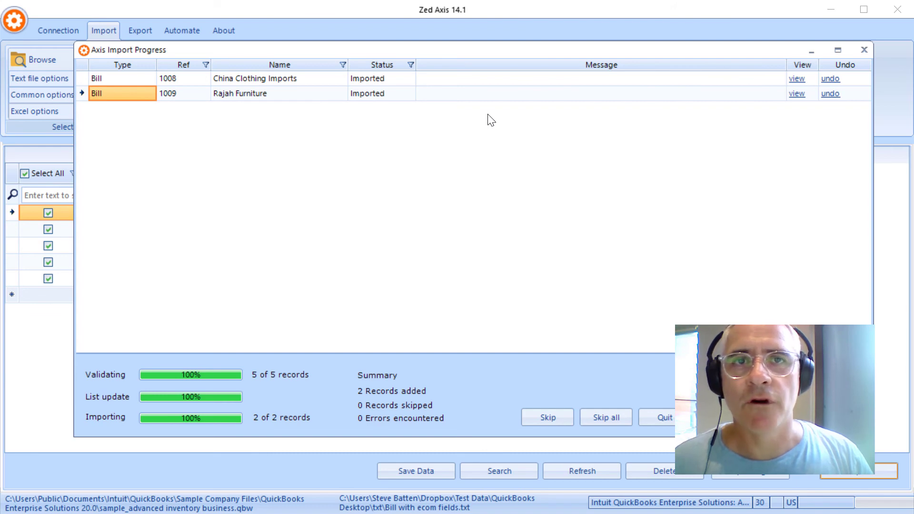
Open imported bill 1008 in QuickBooks, check bill 1009, then return to 1008
click(794, 81)
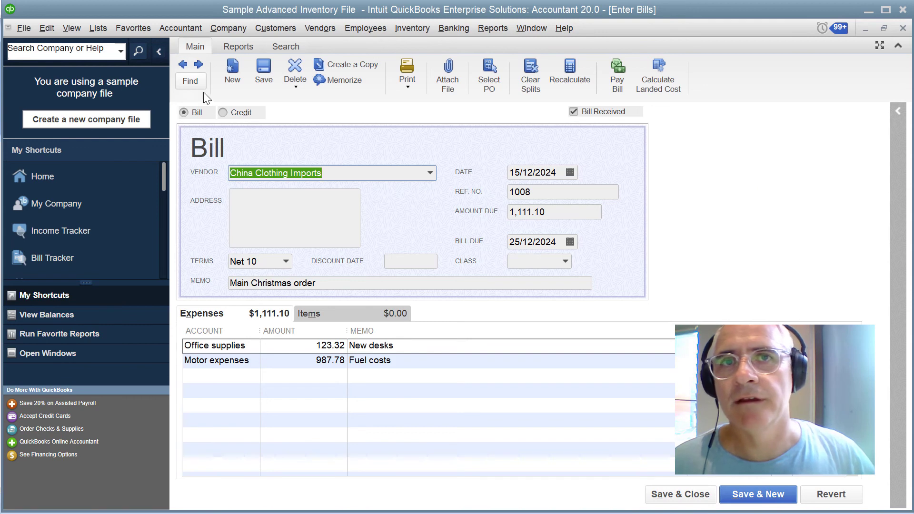
click(195, 65)
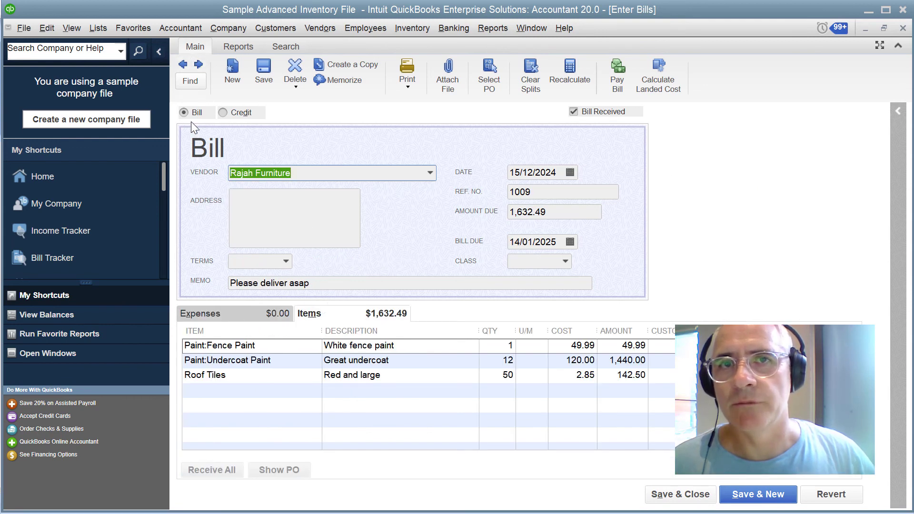
click(183, 66)
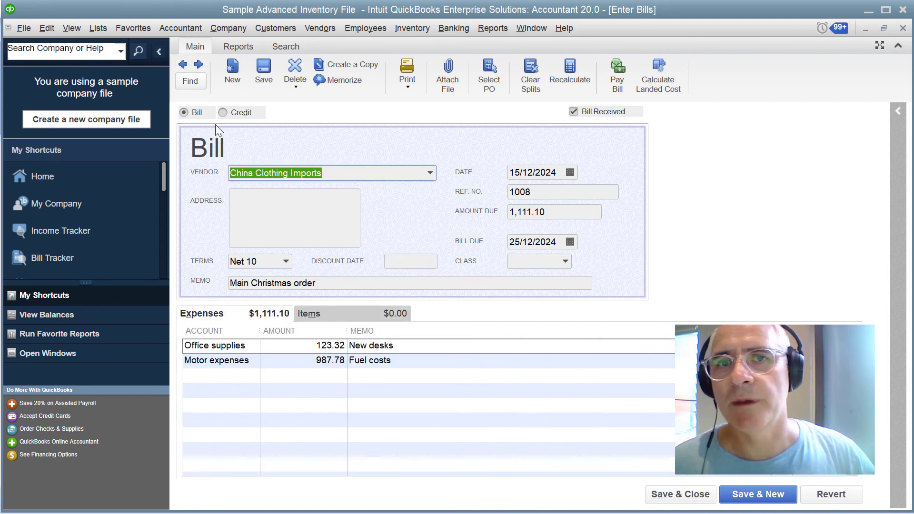